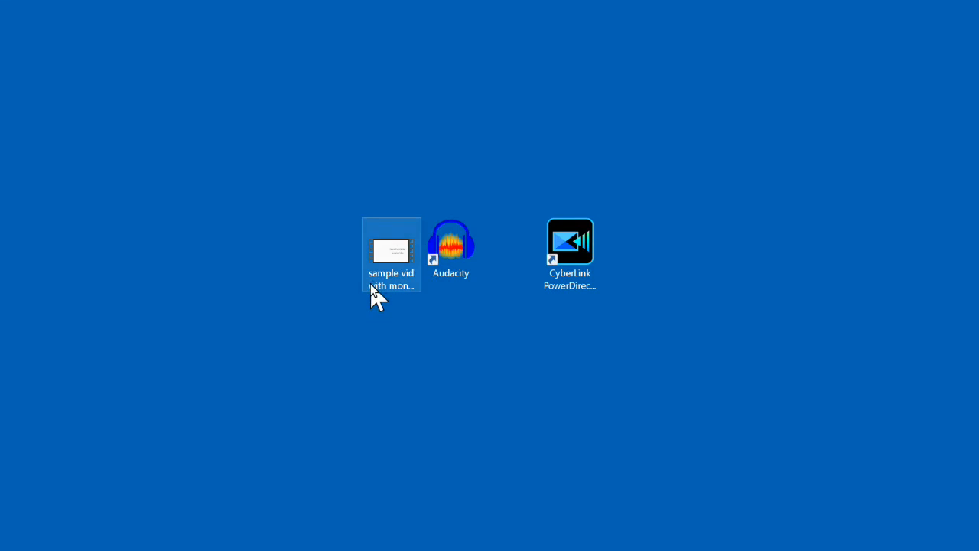
Step: Open the 'sample vid with mono' video in Audacity by dropping it on the Audacity shortcut
left_click_drag(390, 251, 451, 252)
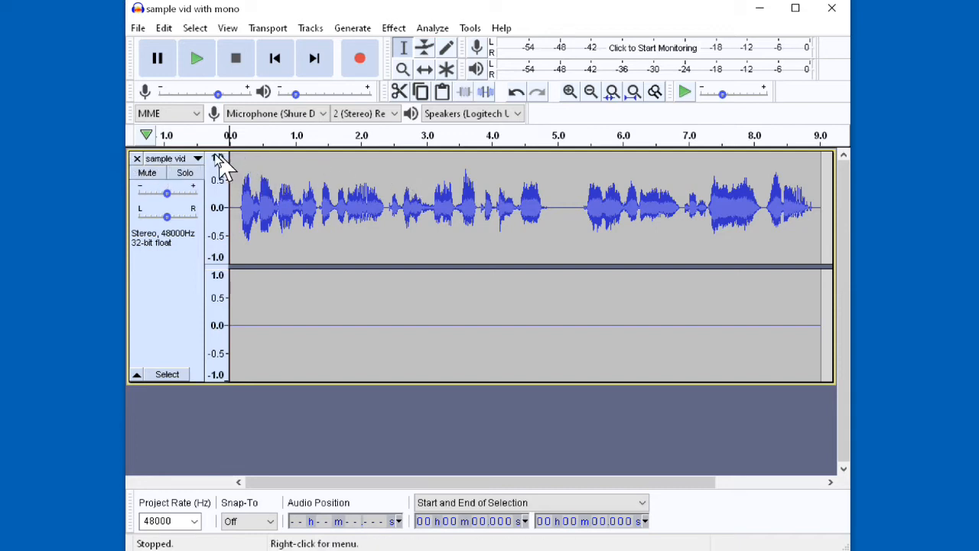
left_click(172, 163)
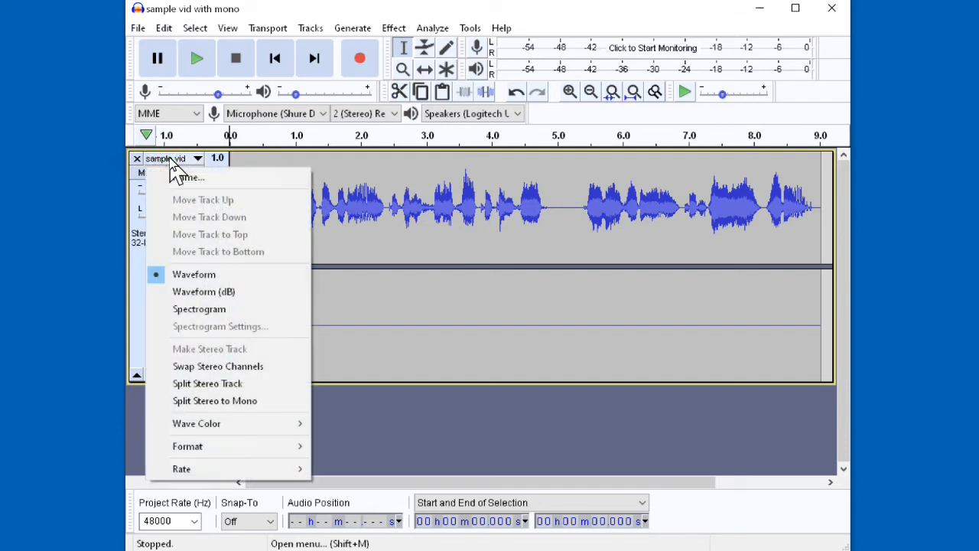
Step: Split the stereo track and paste the Left channel's speech into the silent Right track
left_click(224, 385)
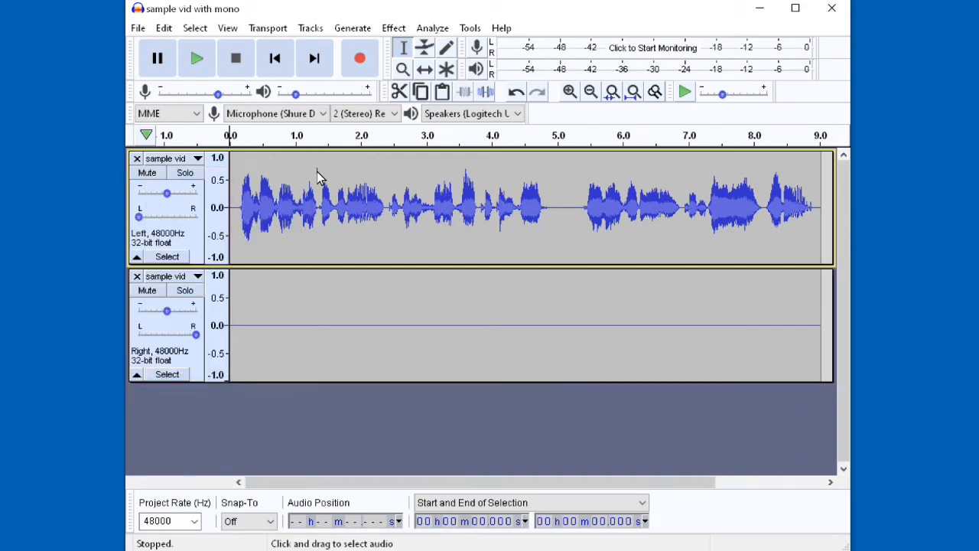
double_click(390, 156)
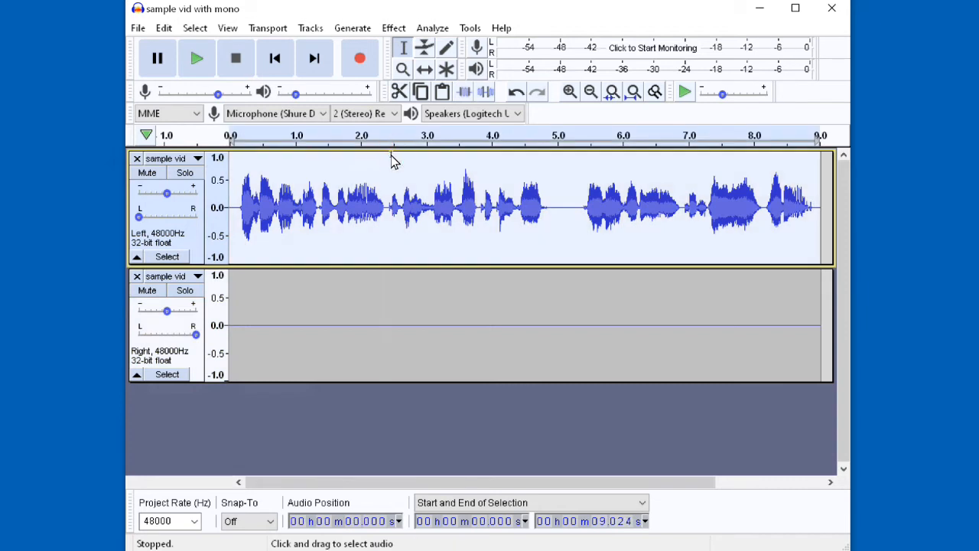
left_click(351, 304)
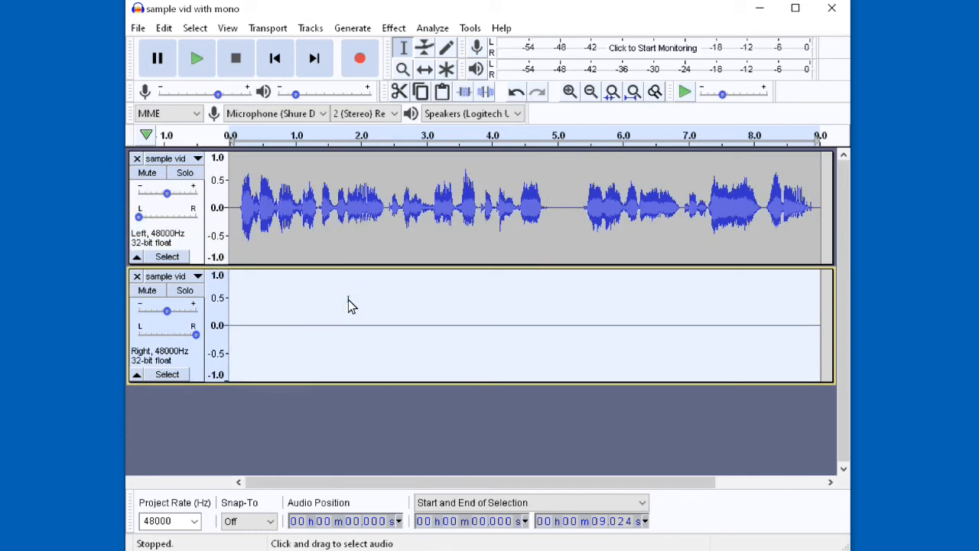
key("ctrl+v")
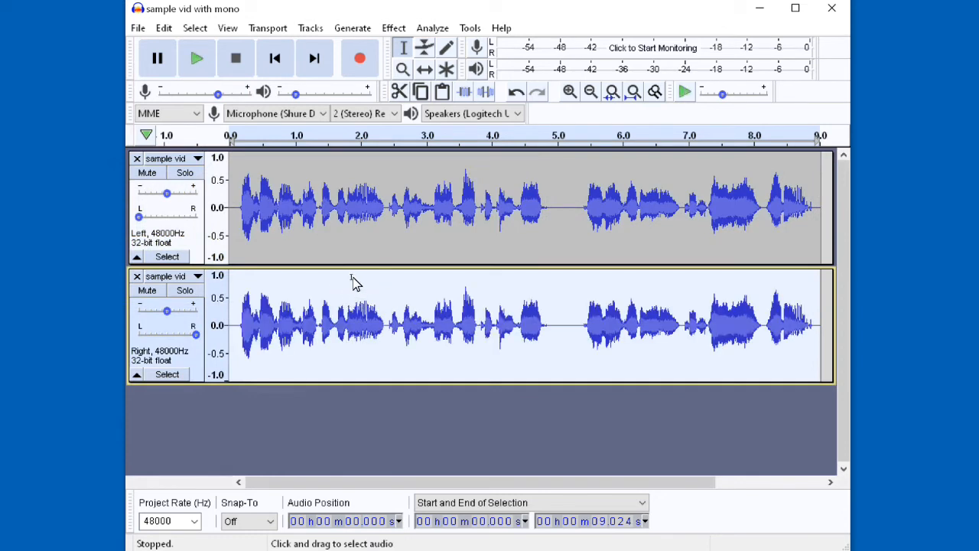
Step: Export the audio as an MP3 named 'sample vid with stereo' to the Desktop, with empty metadata
left_click(142, 29)
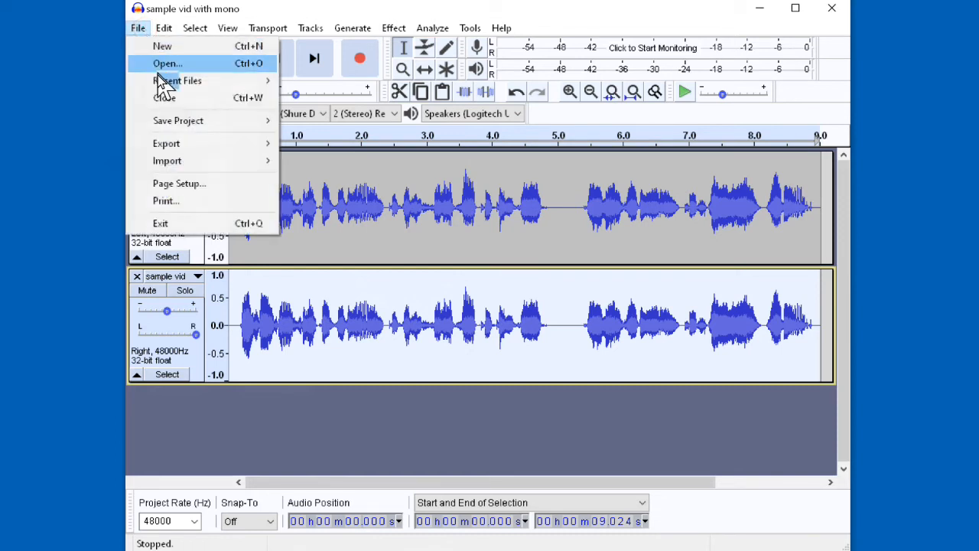
mouse_move(176, 147)
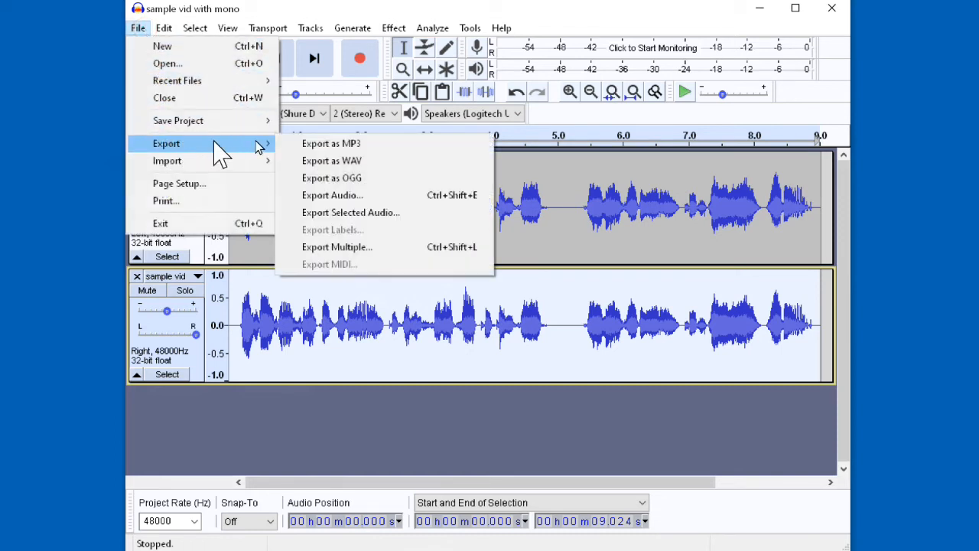
left_click(357, 144)
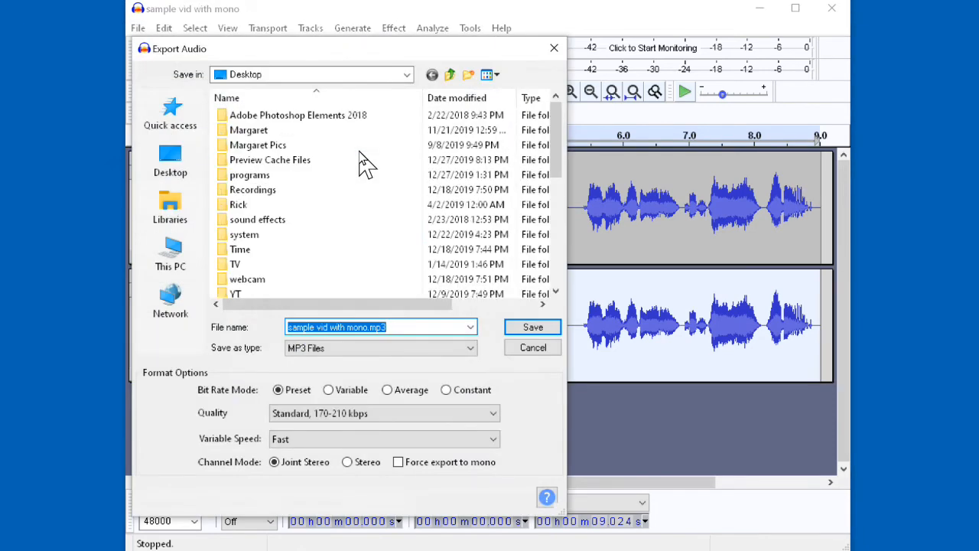
double_click(357, 327)
type("stereo")
left_click(531, 327)
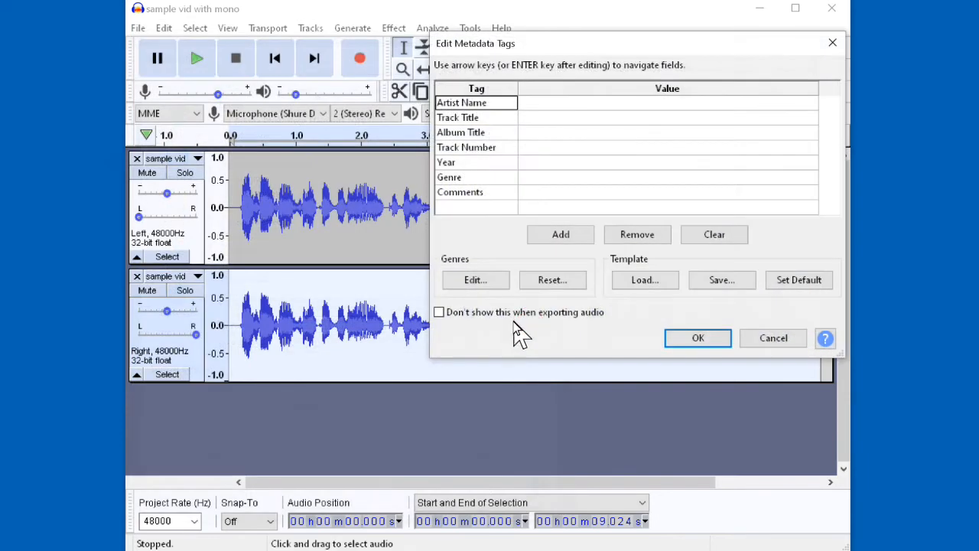
left_click(715, 343)
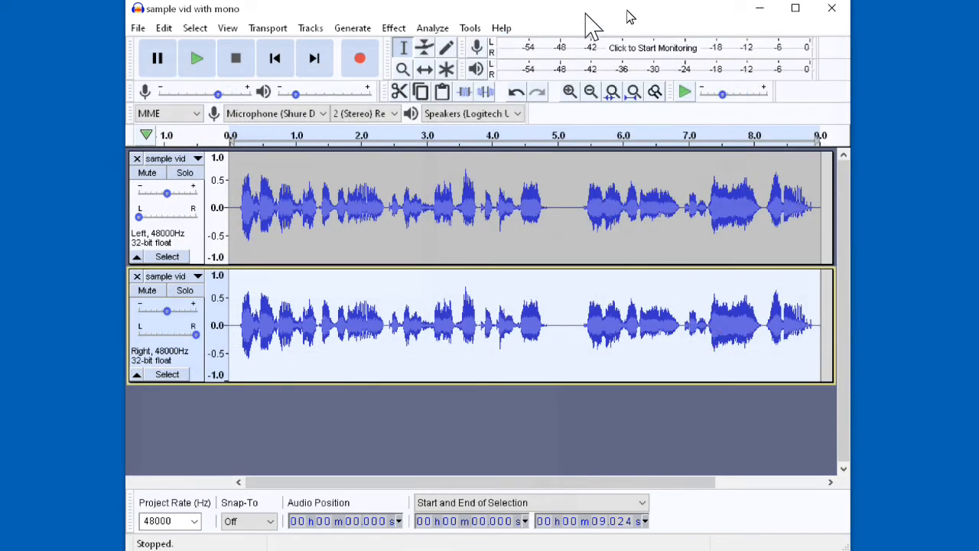
Step: Close Audacity without saving, then open the mono video and stereo MP3 together in PowerDirector
left_click(833, 11)
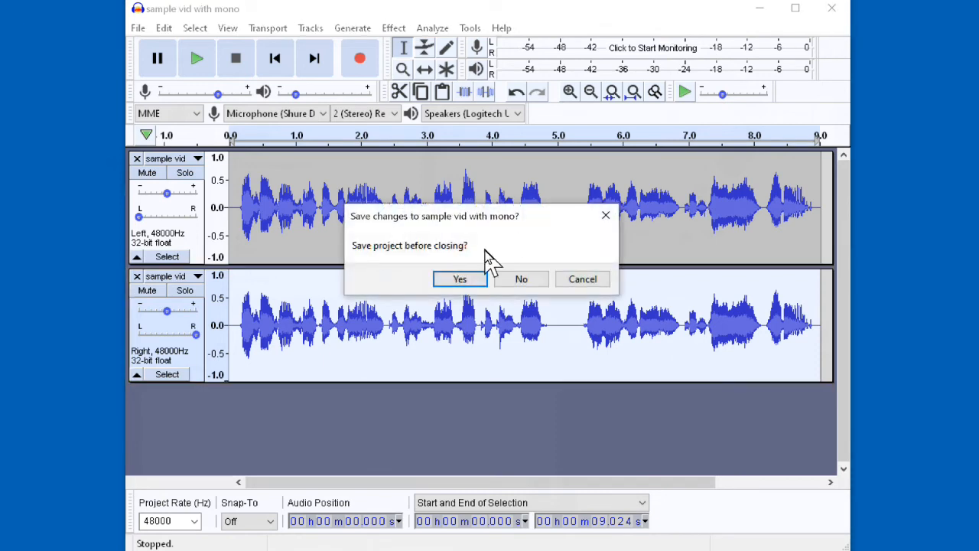
left_click(514, 283)
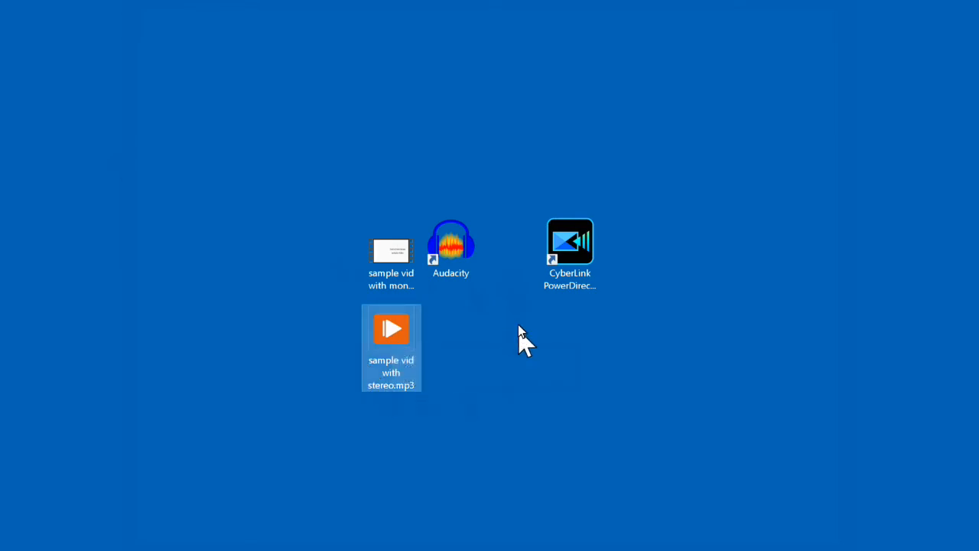
mouse_move(377, 254)
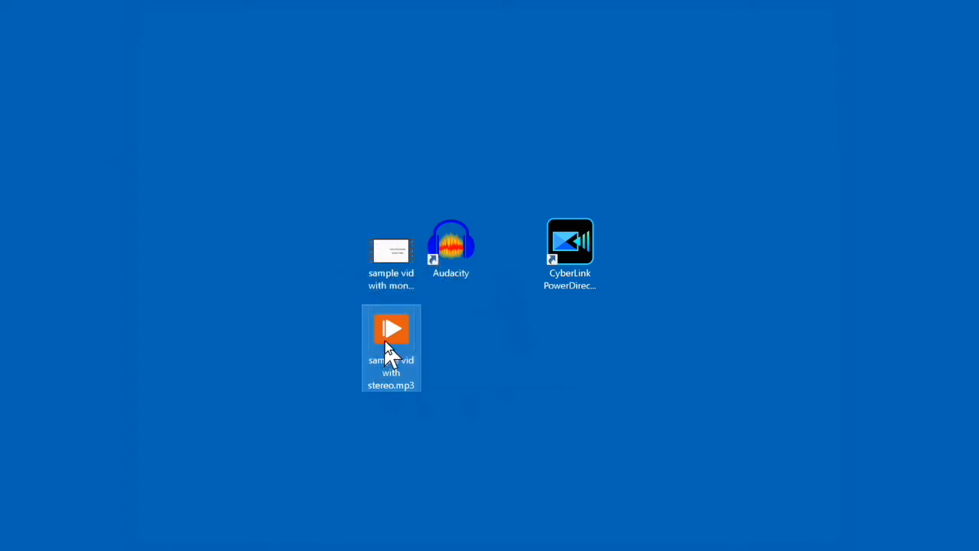
mouse_move(388, 353)
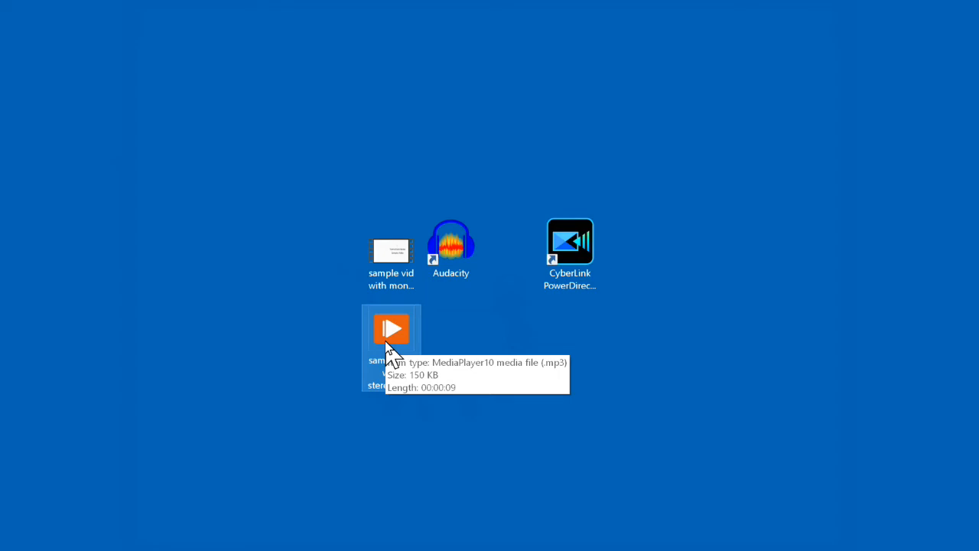
left_click(419, 229, "ctrl")
left_click_drag(420, 229, 575, 230)
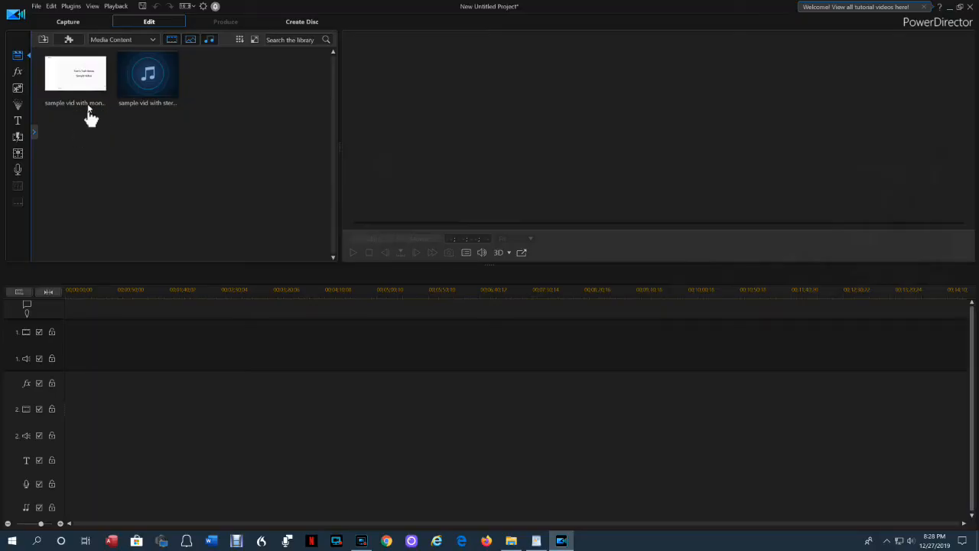
Step: Place the mono video on track 1 and the stereo MP3 on track 2, both starting at 00;00;00;00
left_click_drag(83, 77, 77, 337)
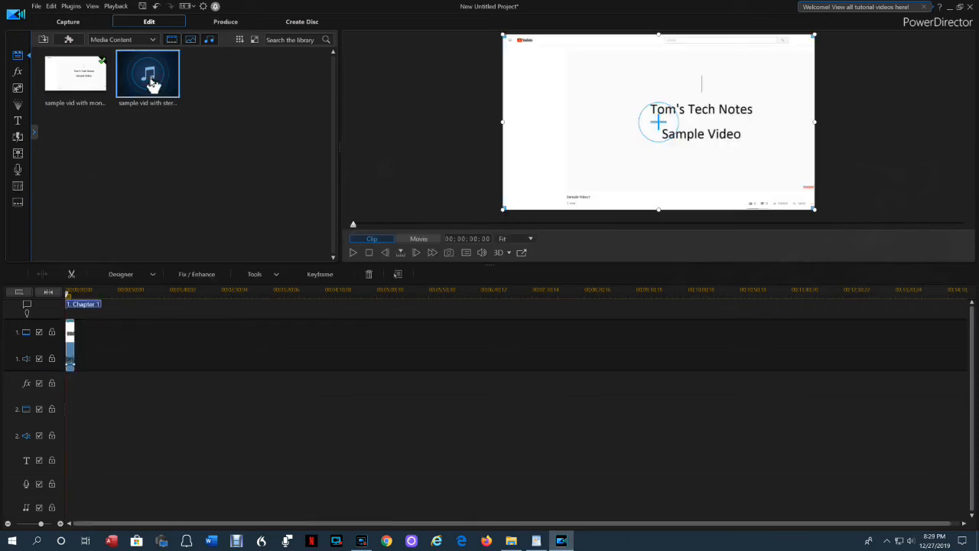
left_click_drag(153, 84, 72, 428)
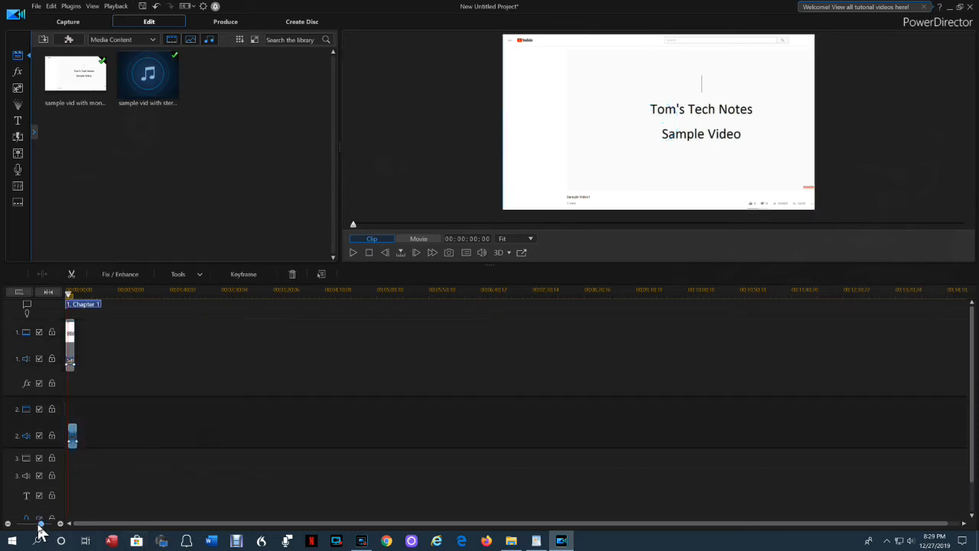
left_click_drag(41, 526, 46, 529)
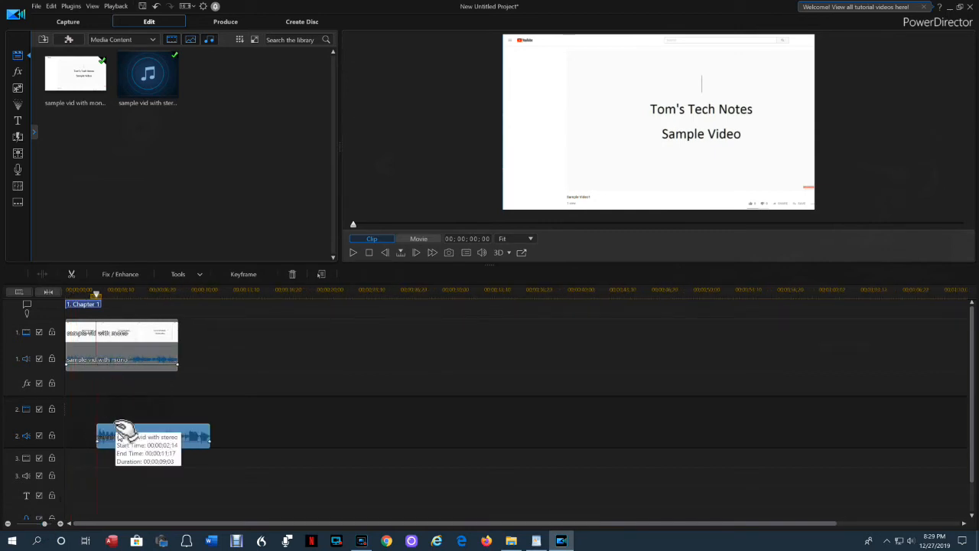
left_click_drag(145, 434, 84, 432)
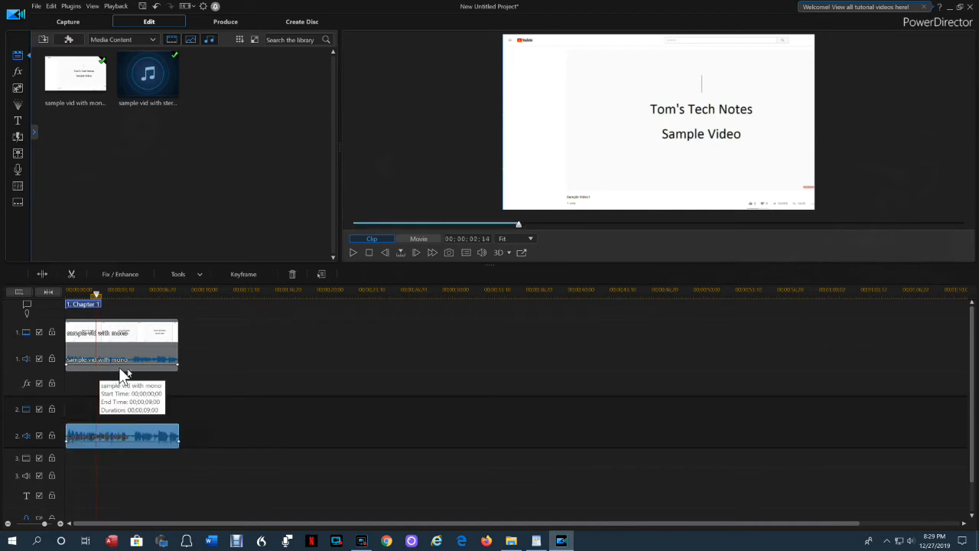
left_click(283, 369)
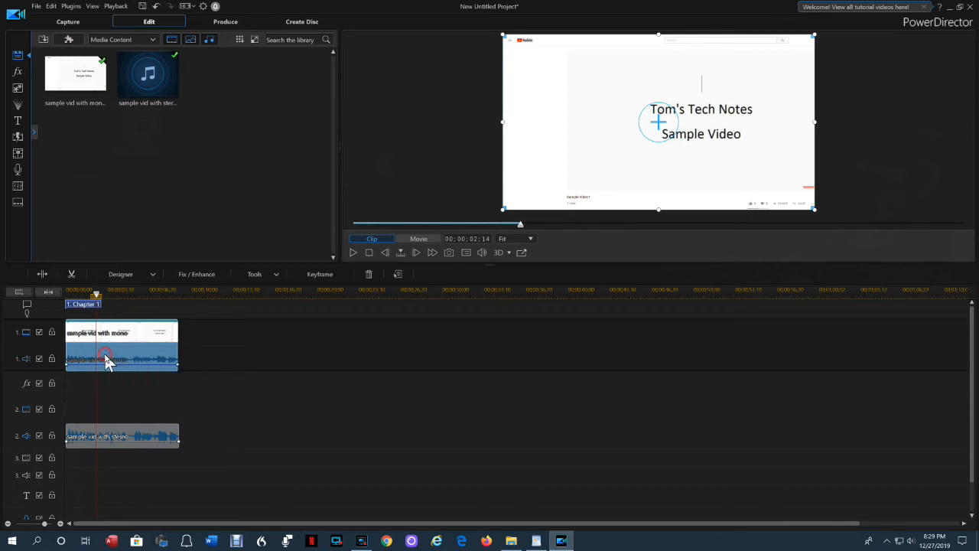
right_click(106, 360)
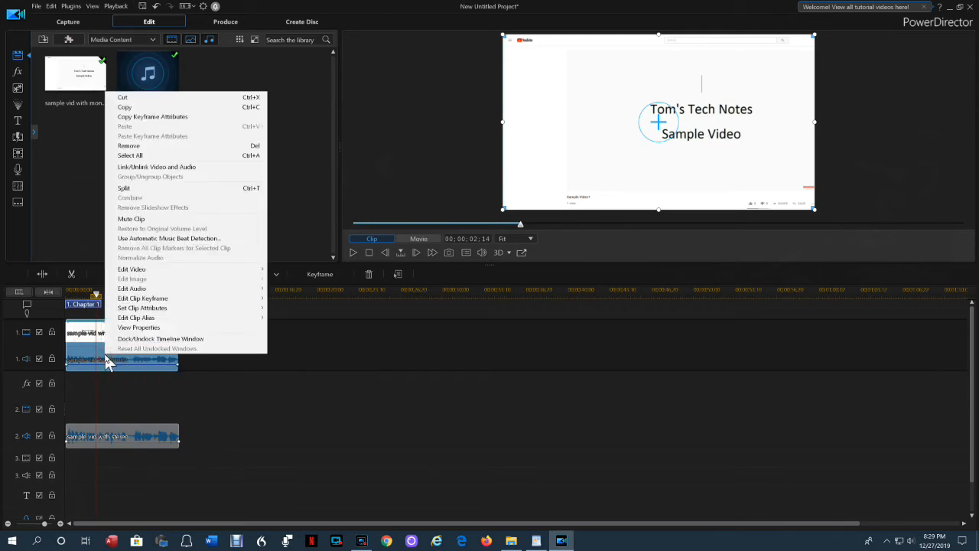
Step: Unlink and delete the mono clip's original audio, then move the stereo MP3 onto audio track 1
left_click(143, 168)
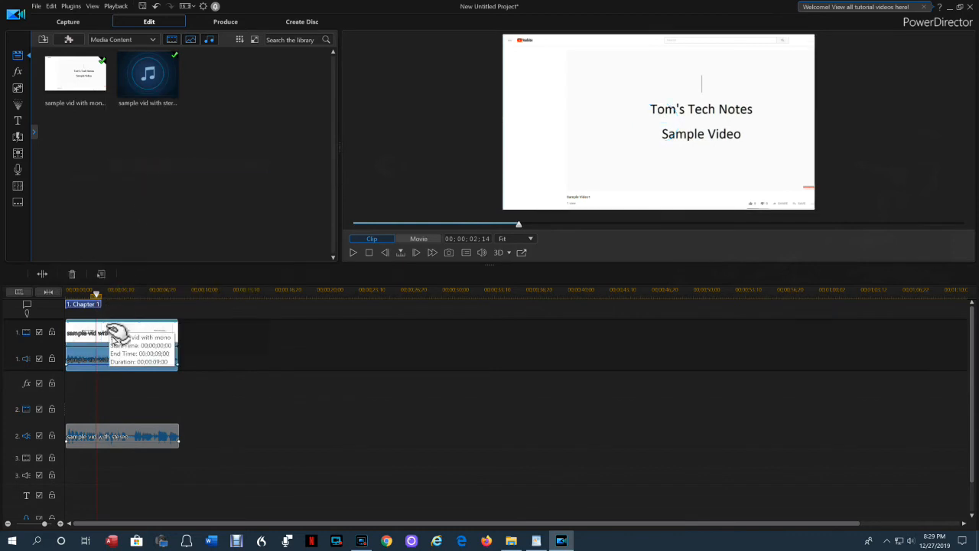
left_click(127, 360)
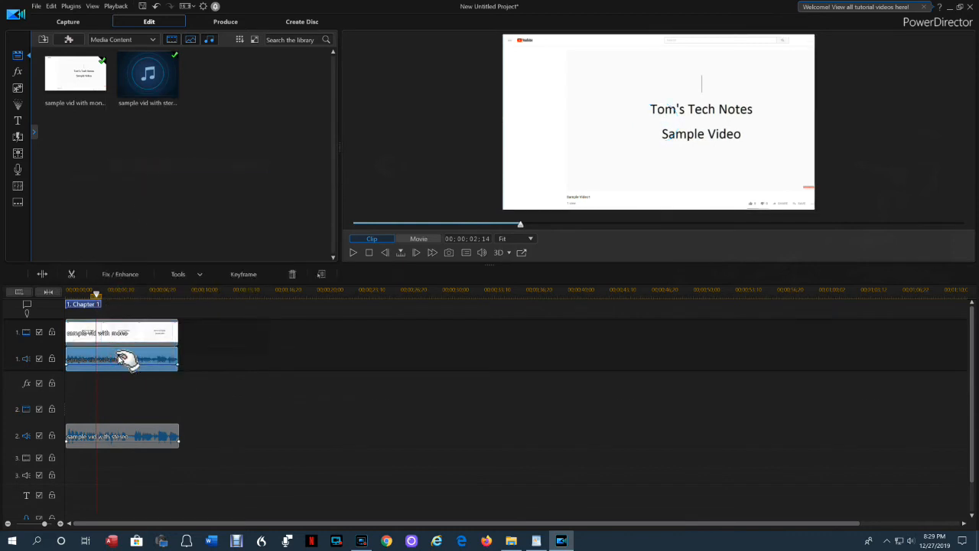
key("Delete")
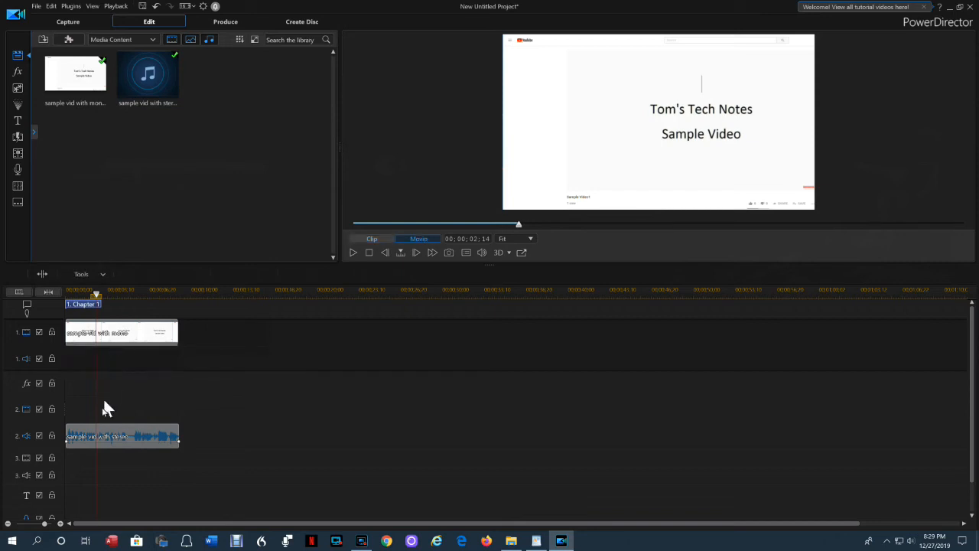
left_click_drag(102, 440, 95, 371)
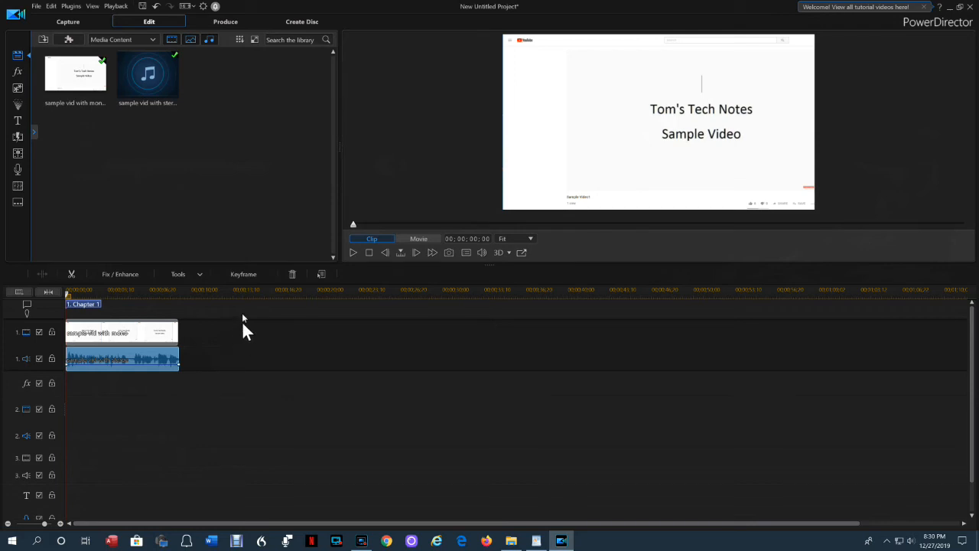
left_click(198, 277)
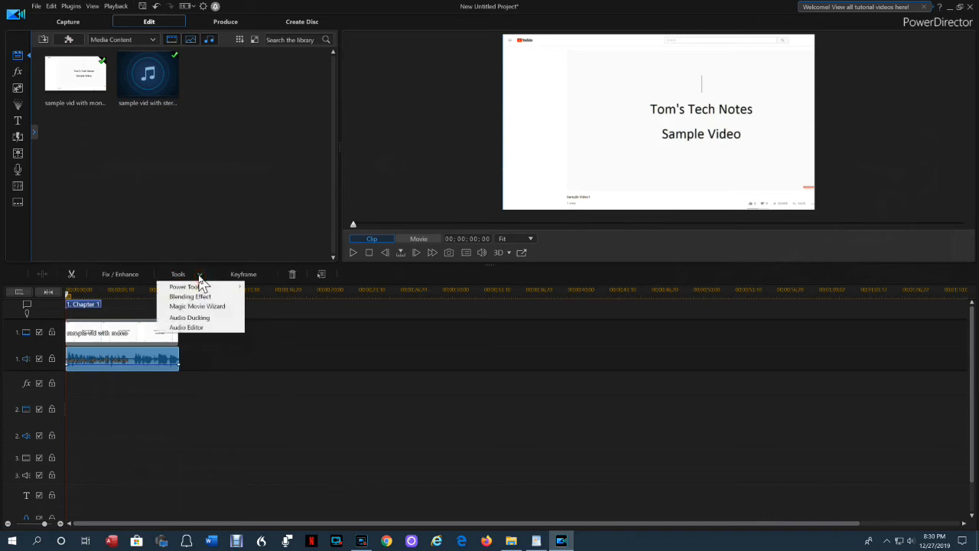
left_click(200, 327)
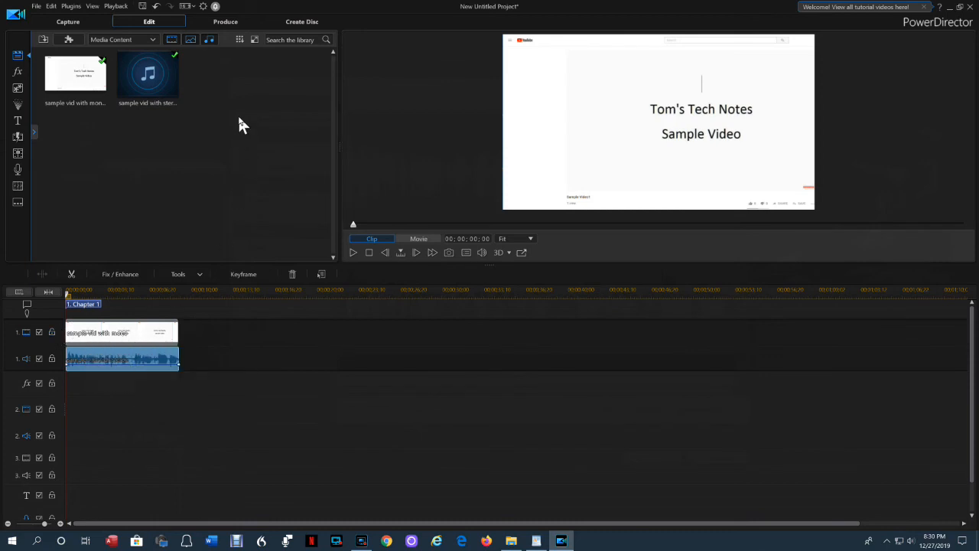
Step: Produce the video as an H.264 MP4 named 'video with stereo', then quit PowerDirector without saving
left_click(226, 23)
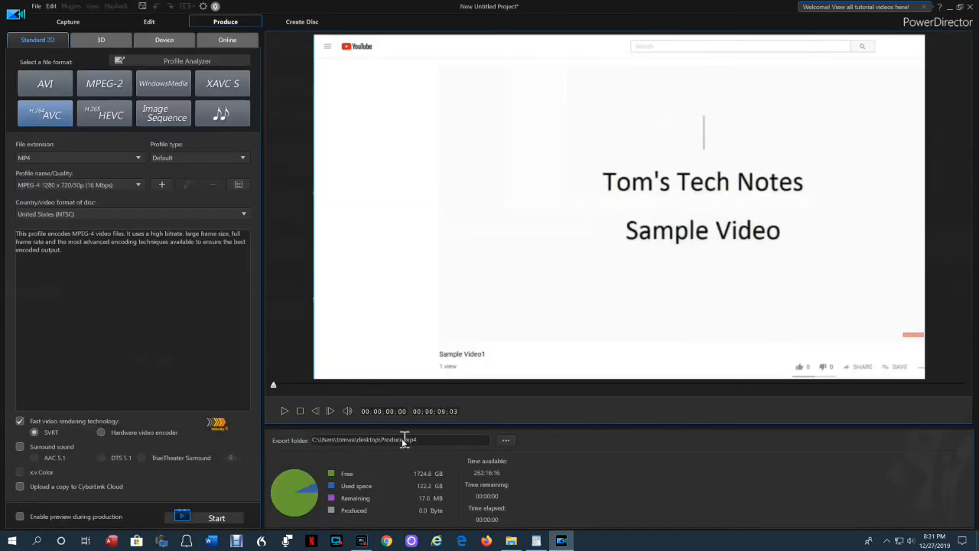
left_click_drag(404, 440, 357, 440)
type("video with stereo")
left_click(218, 518)
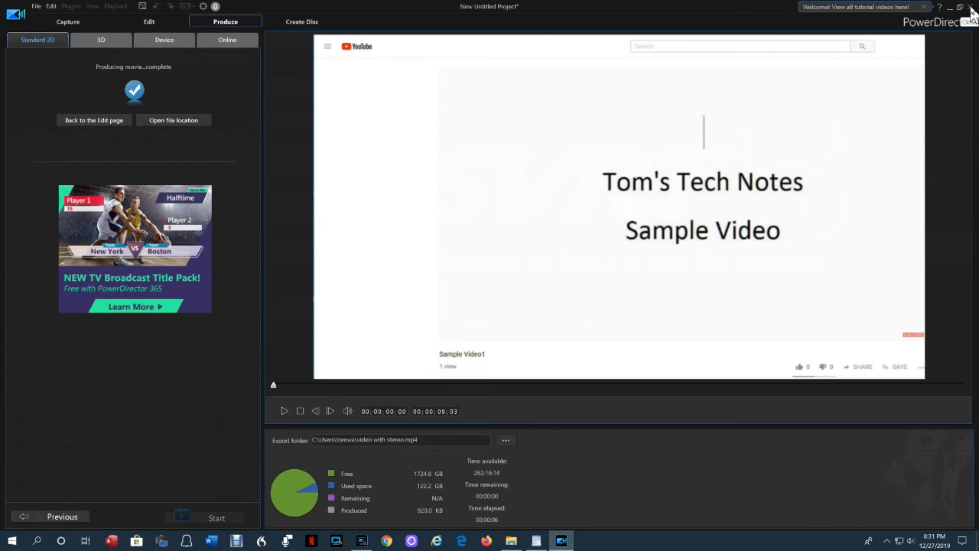
left_click(971, 7)
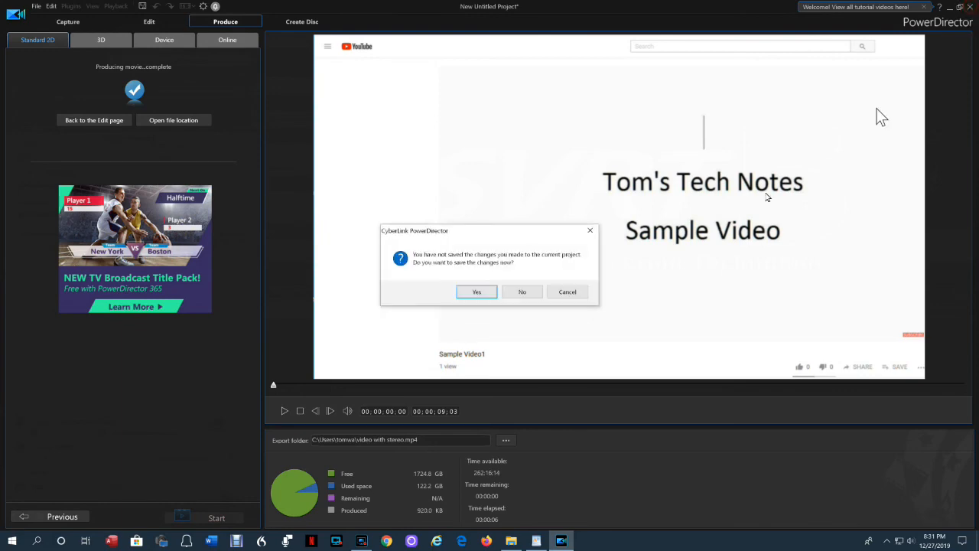
left_click(533, 291)
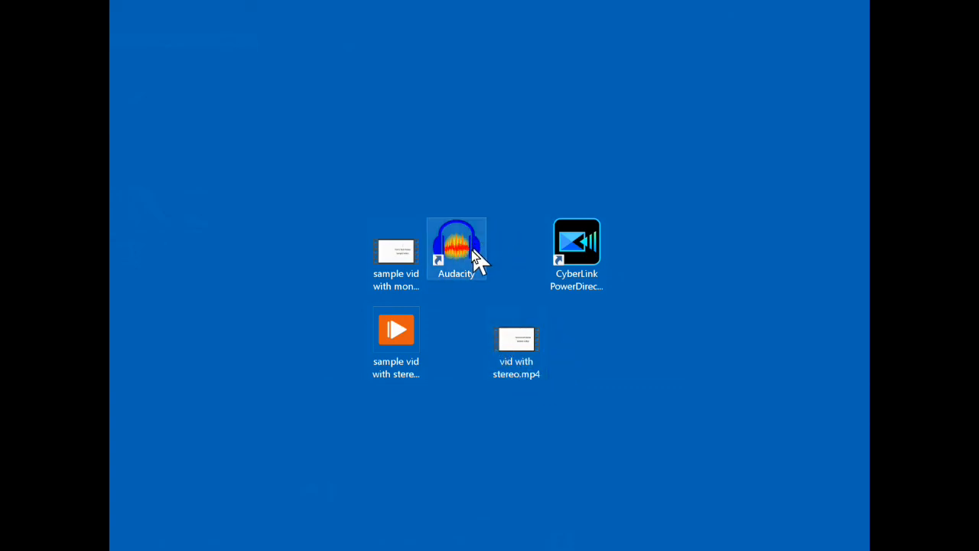
Step: Open 'vid with stereo.mp4' in Audacity to confirm speech is in both channels
left_click_drag(522, 341, 455, 241)
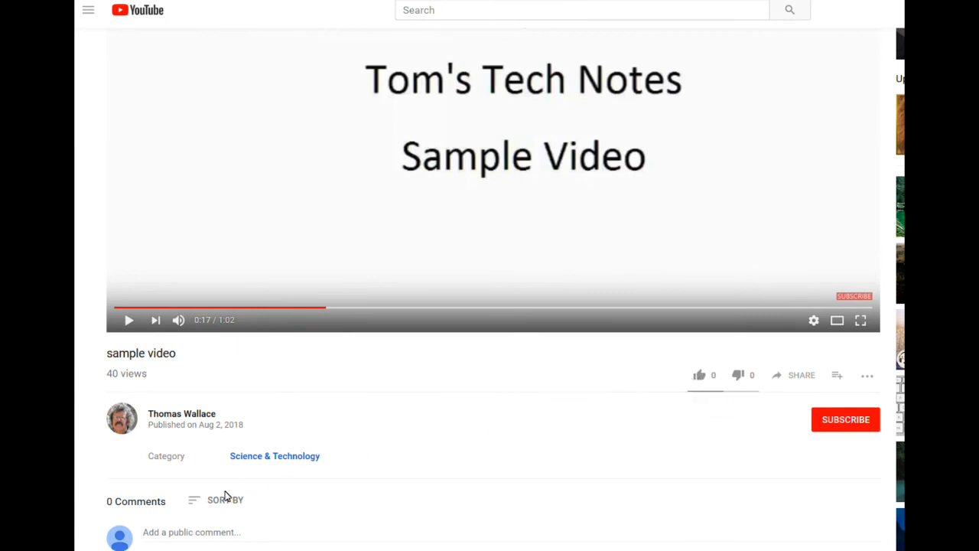
left_click(778, 450)
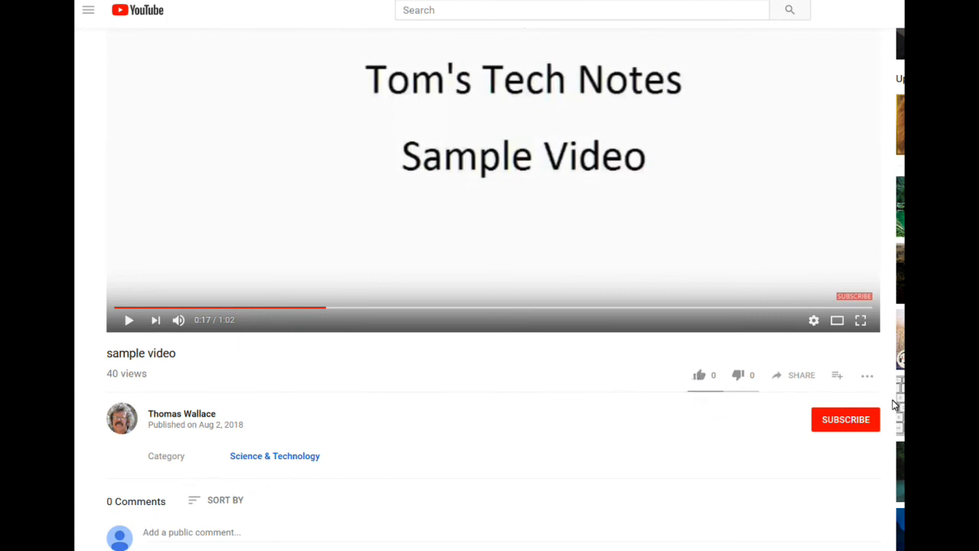